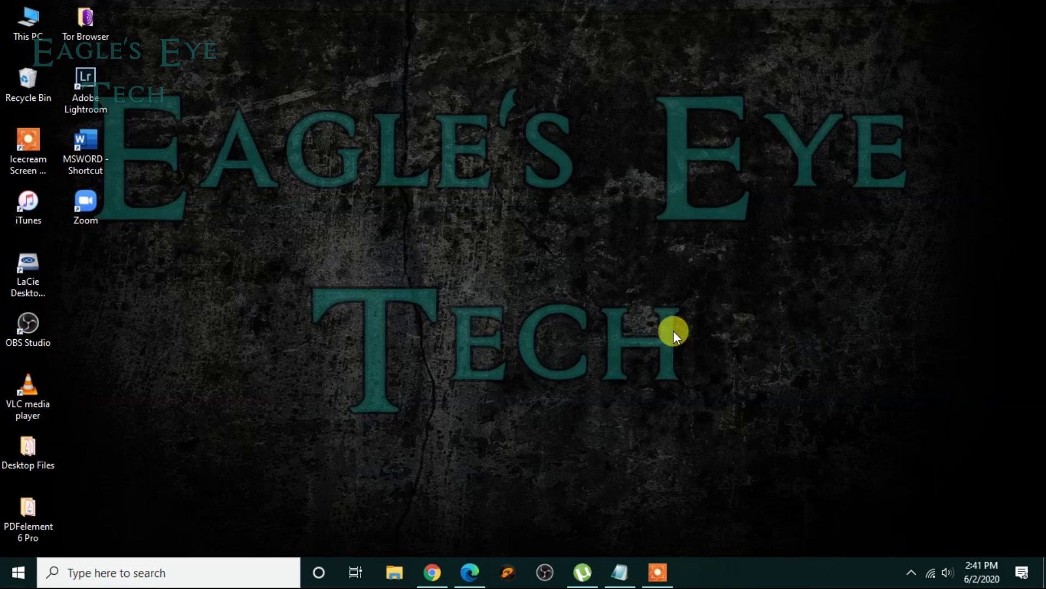
# Step: Launch Chrome from the taskbar to reach the YouTube home page
pyautogui.click(432, 573)
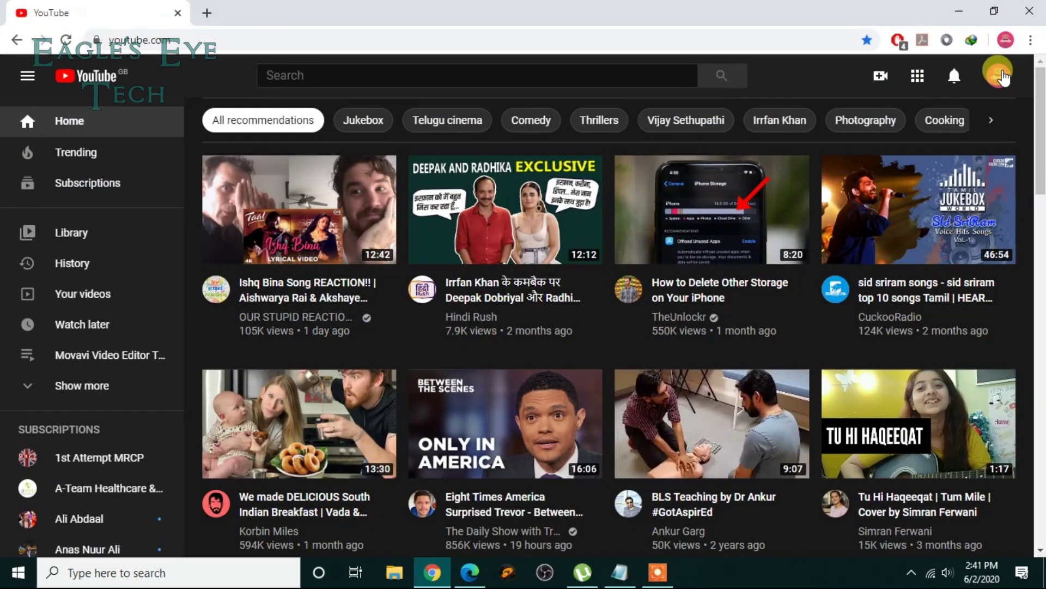
# Step: Go to YouTube Studio via the account menu and open Playlists in a new tab
pyautogui.click(999, 75)
pyautogui.click(847, 232)
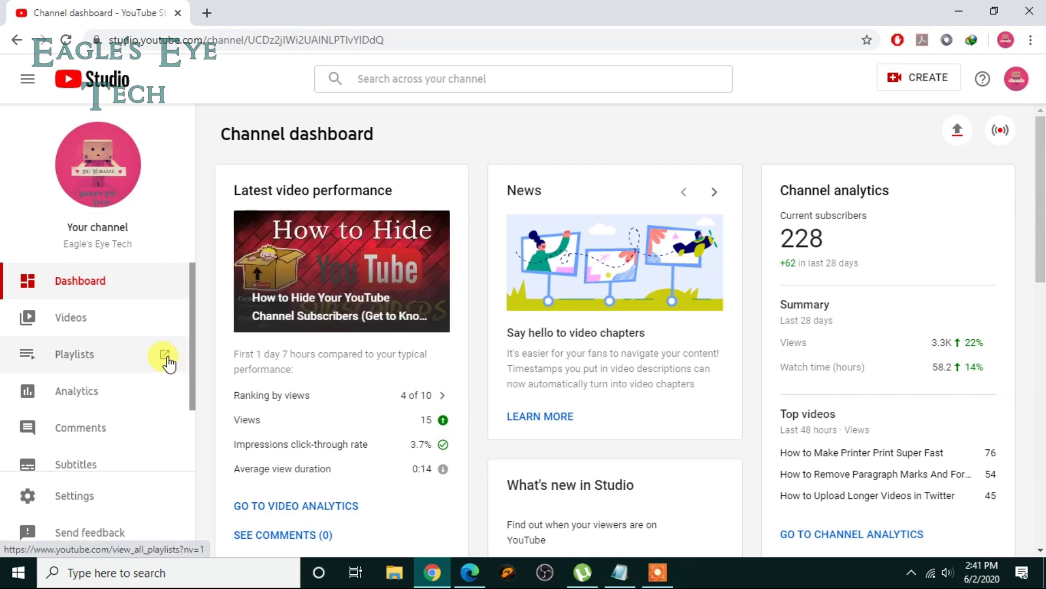
pyautogui.click(165, 356)
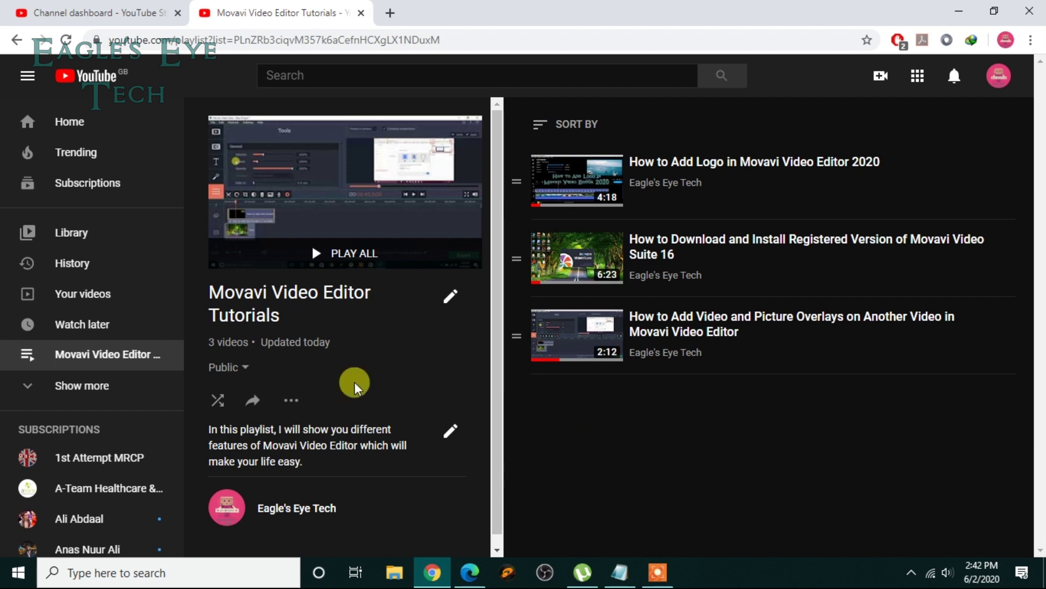
# Step: In the Movavi playlist settings, turn on 'Add new videos to top of playlist'
pyautogui.click(292, 401)
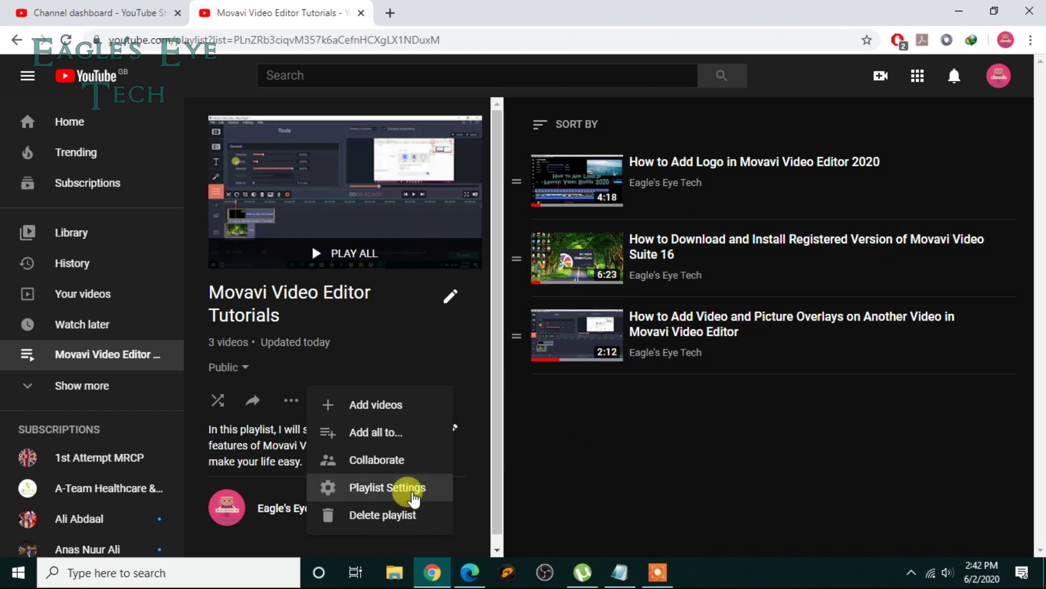
pyautogui.click(414, 487)
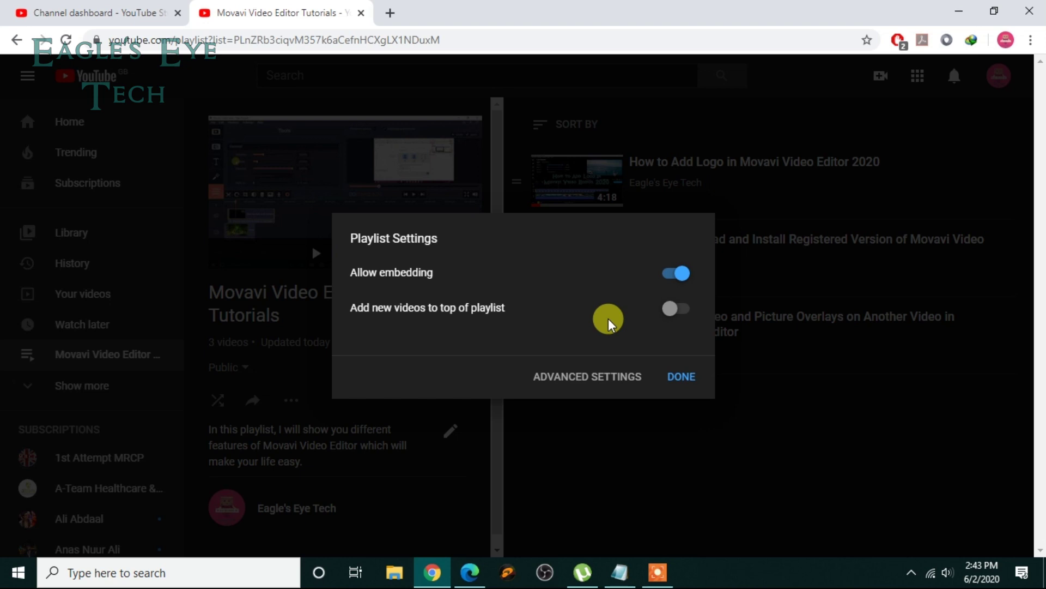
pyautogui.click(681, 309)
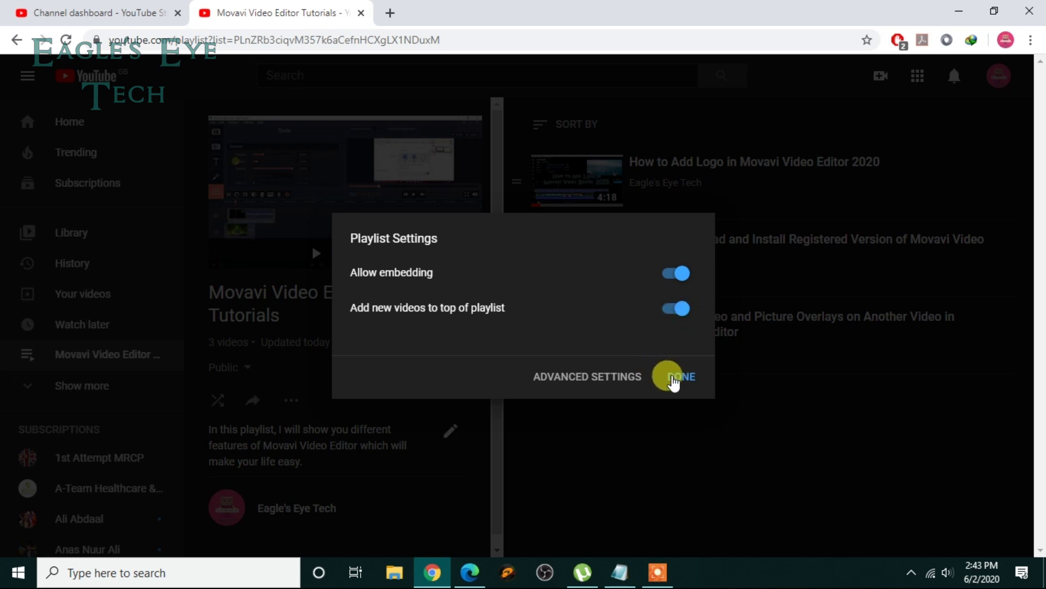
pyautogui.click(621, 379)
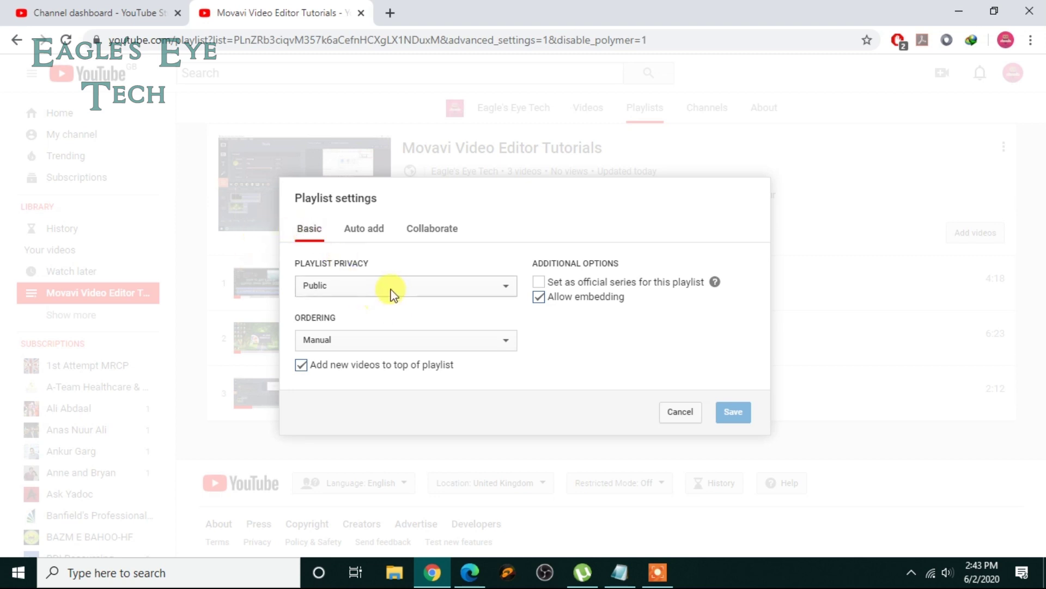
# Step: Keep the playlist privacy on Public and review the Ordering choices
pyautogui.click(480, 295)
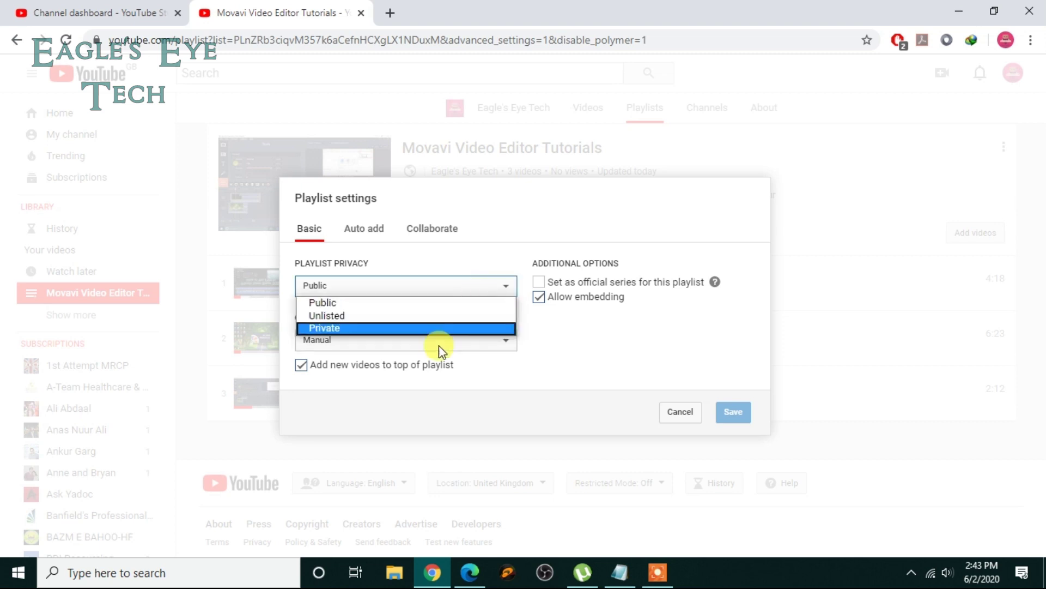
pyautogui.click(563, 335)
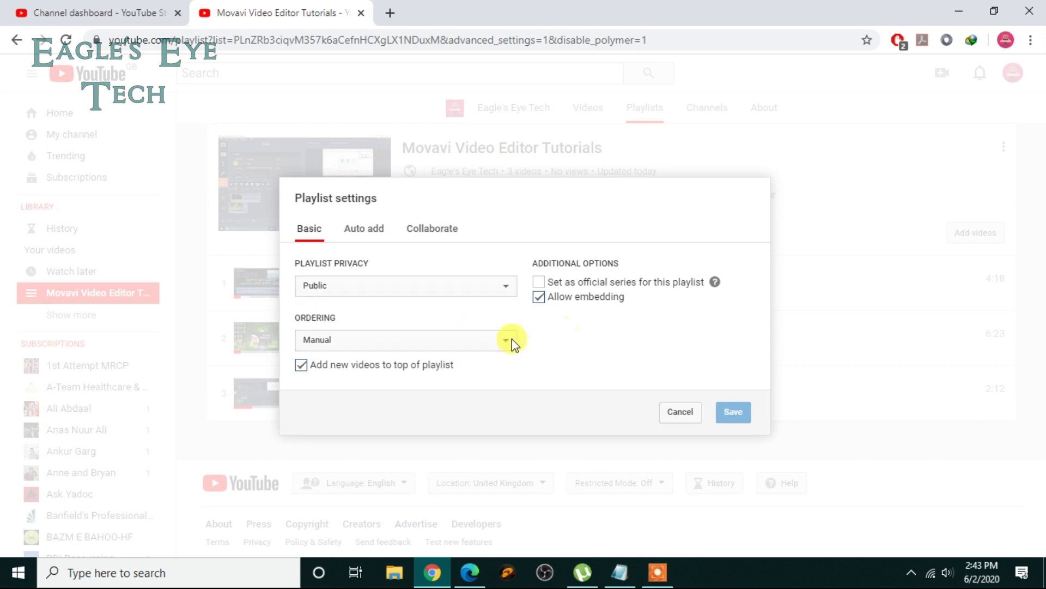
pyautogui.click(484, 342)
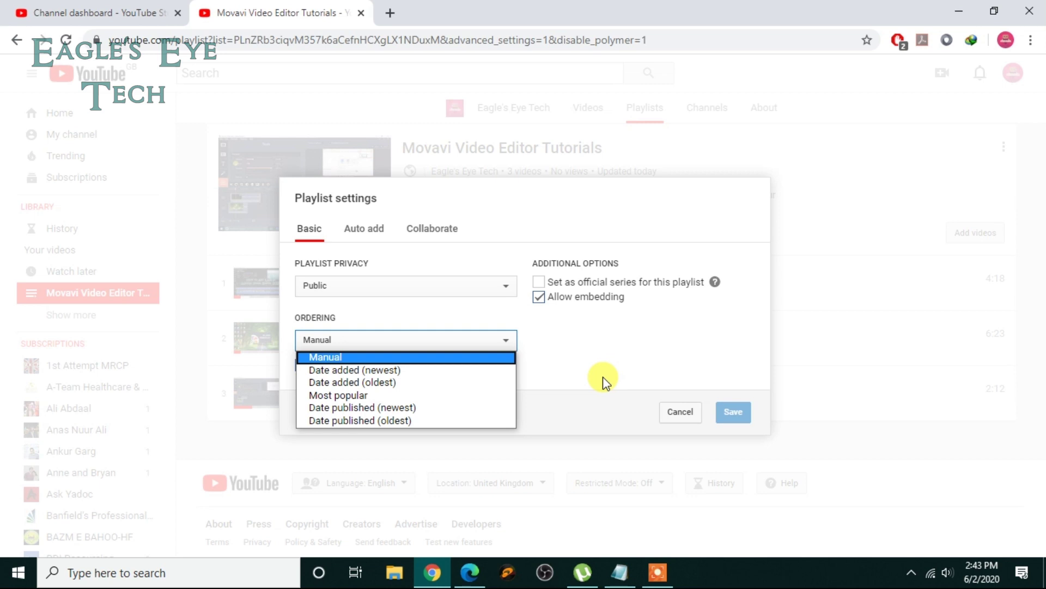
pyautogui.click(604, 382)
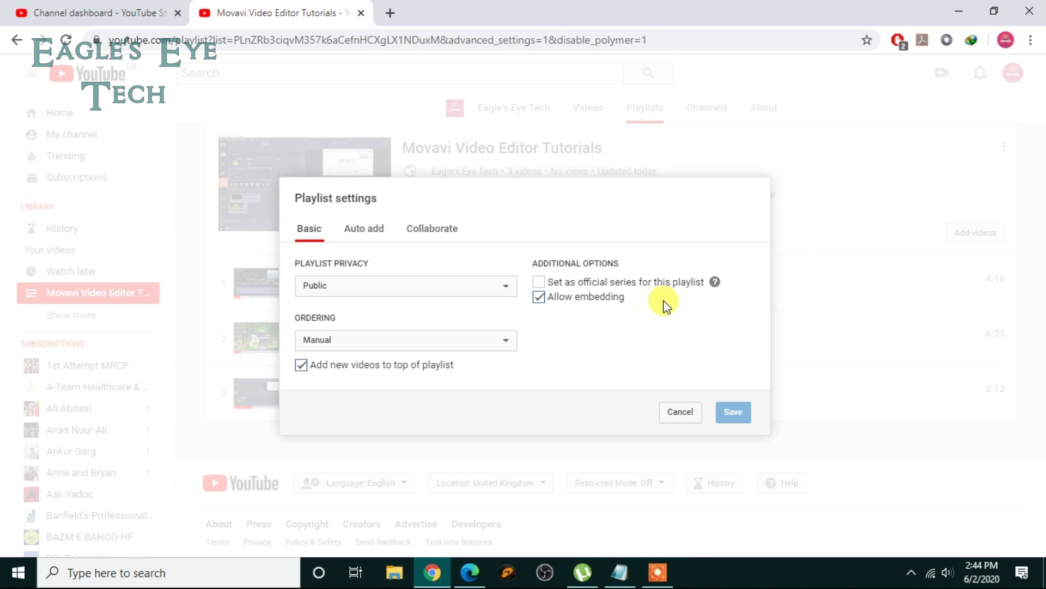
pyautogui.moveTo(715, 281)
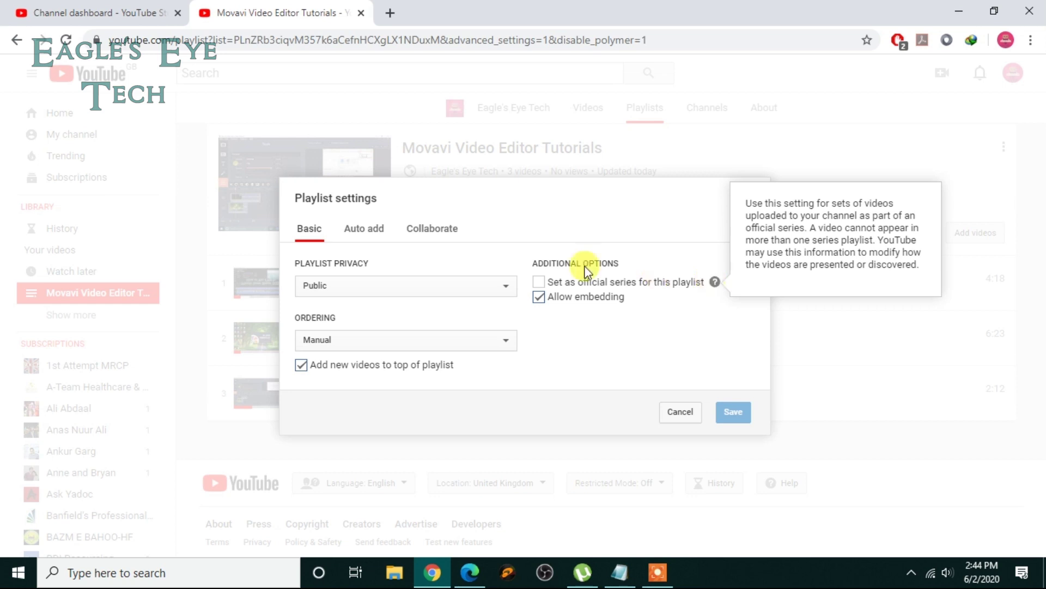
pyautogui.click(375, 234)
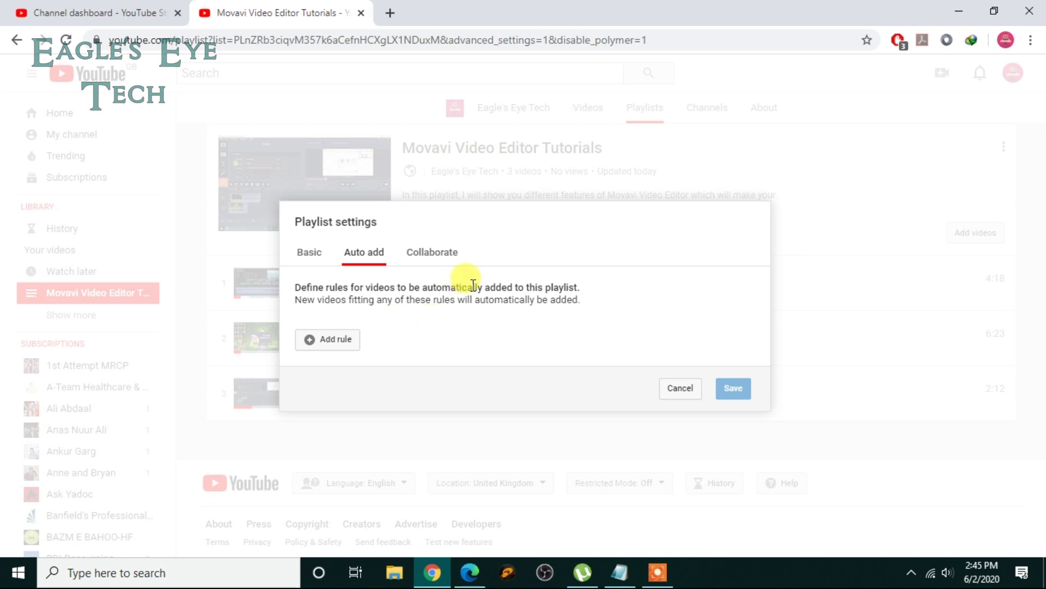
# Step: Add and save an auto-add rule matching titles containing 'Windows', opting in recent matches
pyautogui.click(326, 344)
pyautogui.click(397, 317)
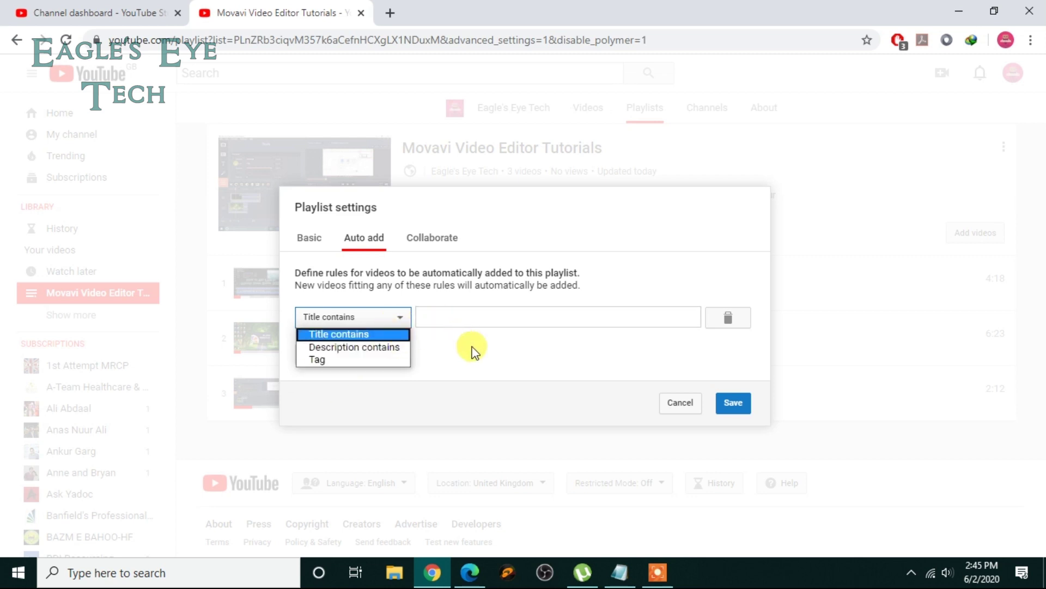
pyautogui.click(467, 314)
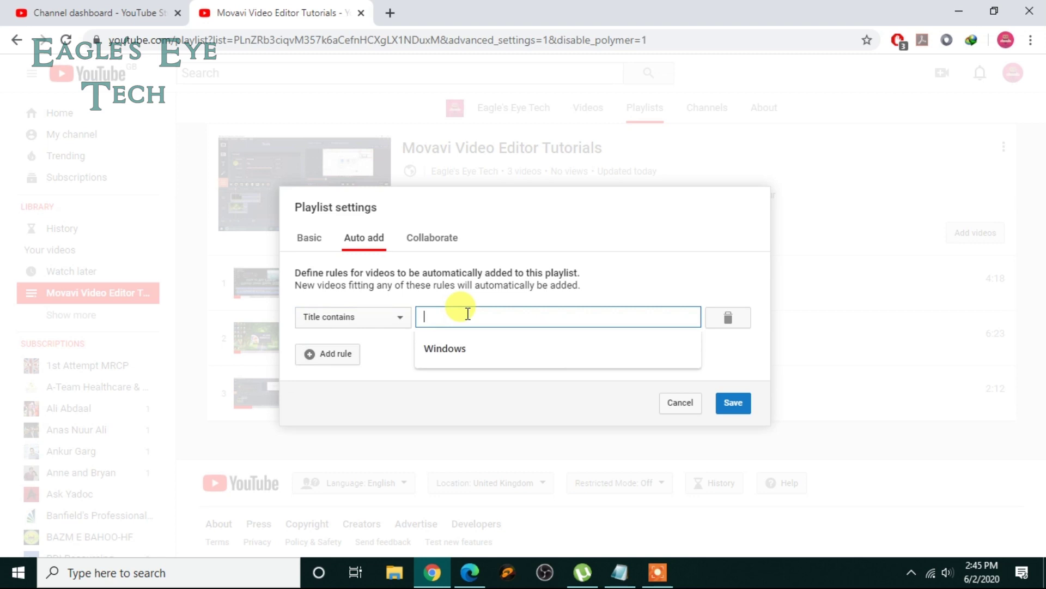
pyautogui.write('wind')
pyautogui.write('ows')
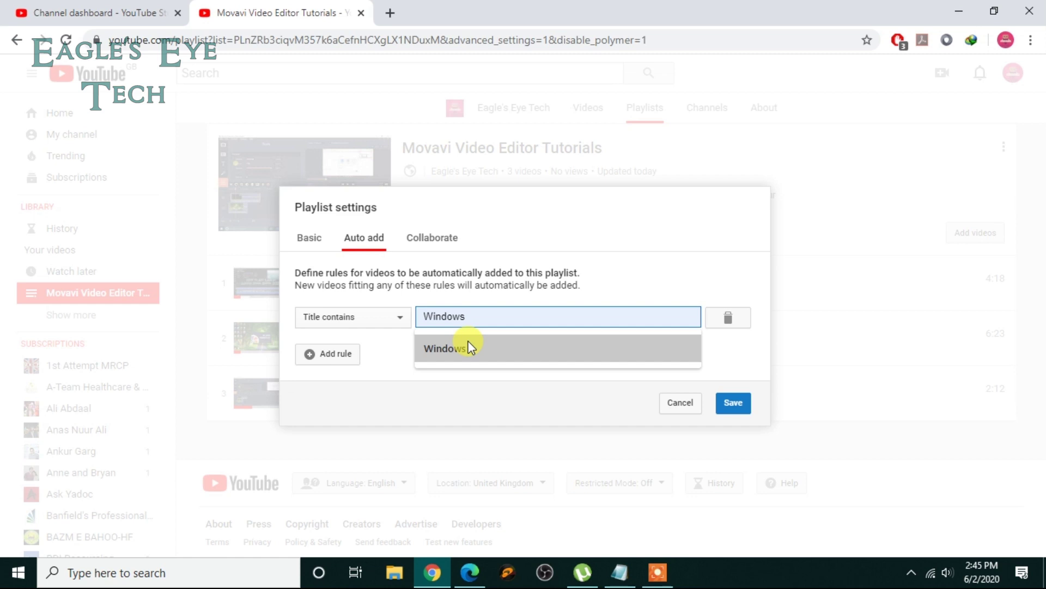
pyautogui.click(470, 347)
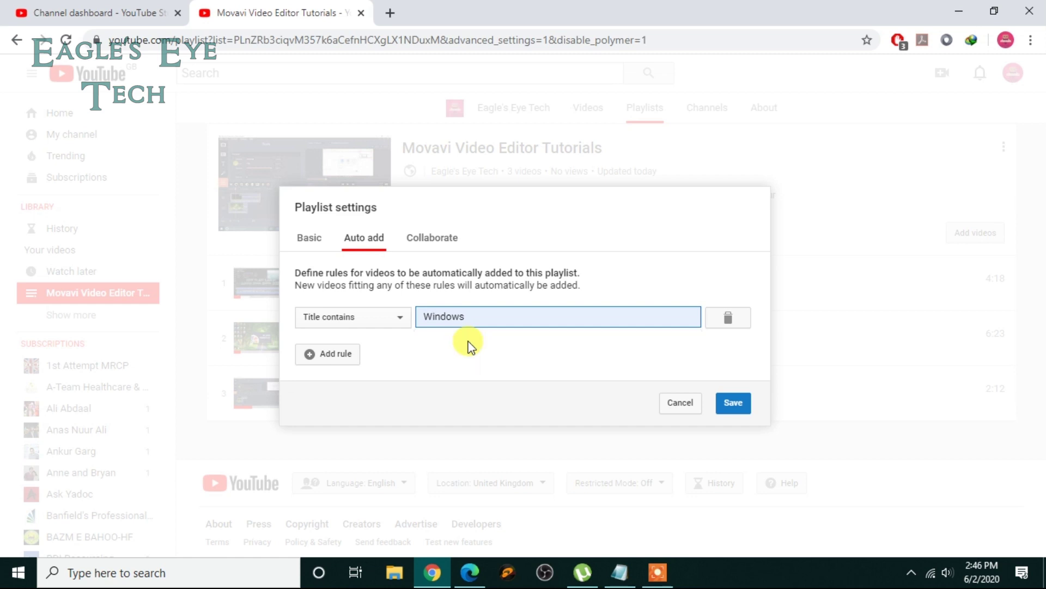
pyautogui.click(747, 401)
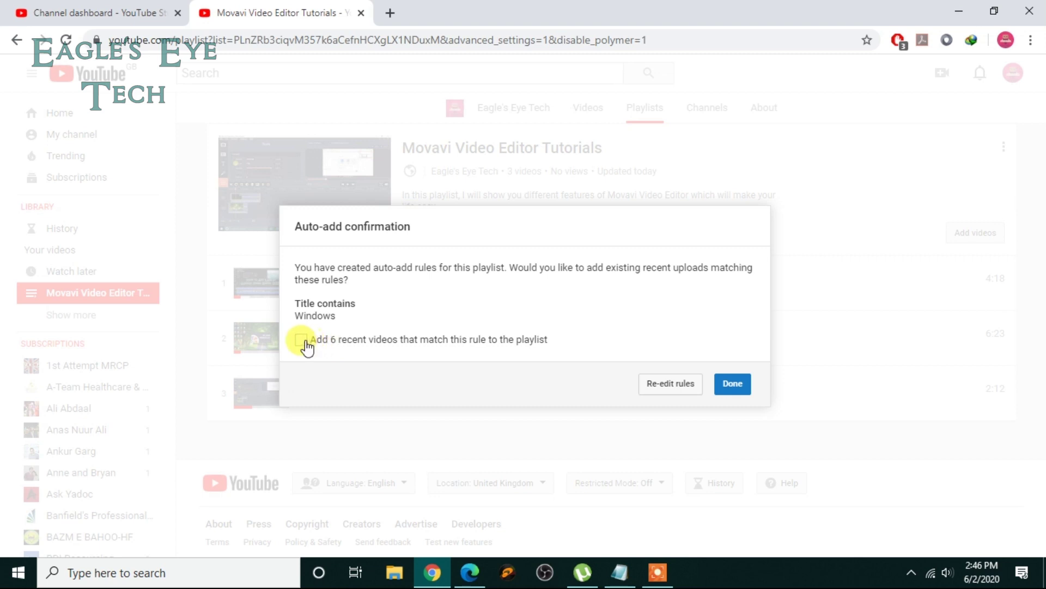
pyautogui.click(303, 341)
# Step: Confirm adding the six matching Windows videos, cancel settings, and scroll the playlist
pyautogui.click(735, 383)
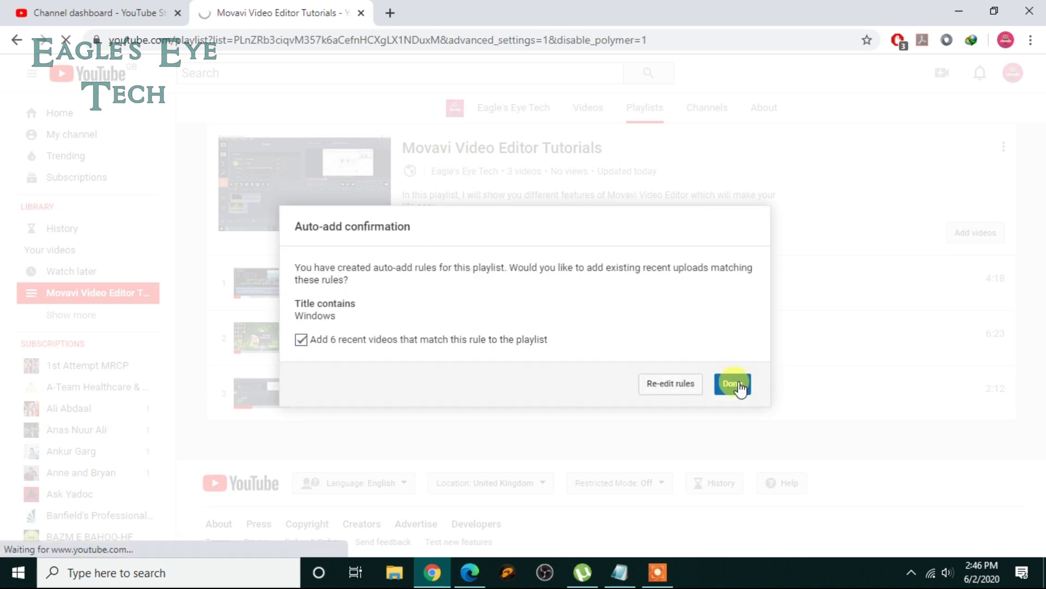
pyautogui.click(733, 384)
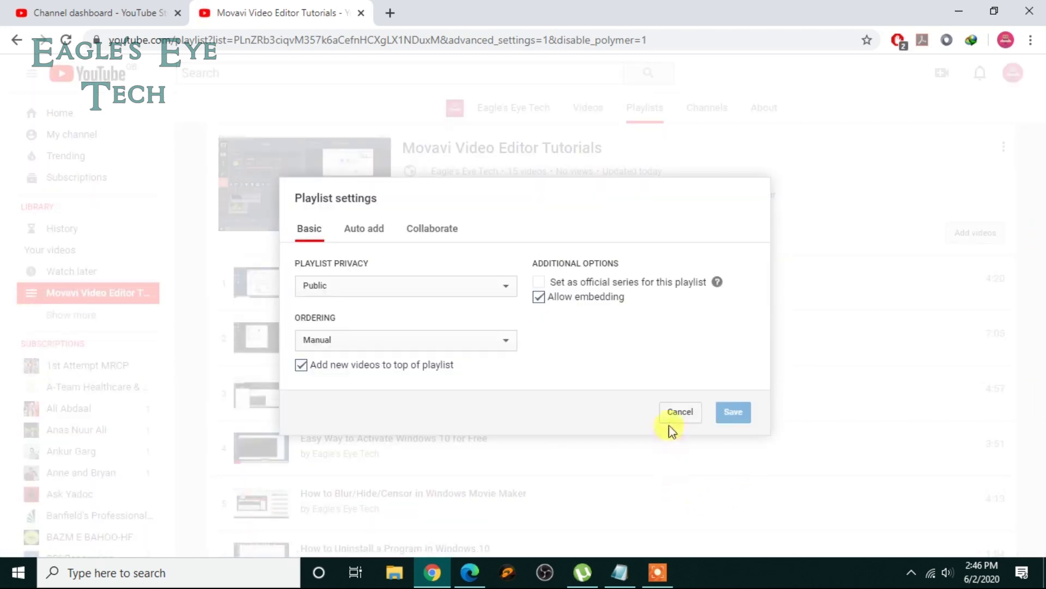
pyautogui.click(672, 418)
pyautogui.moveTo(1041, 235)
pyautogui.mouseDown()
pyautogui.moveTo(1041, 424)
pyautogui.moveTo(1040, 319)
pyautogui.mouseUp()
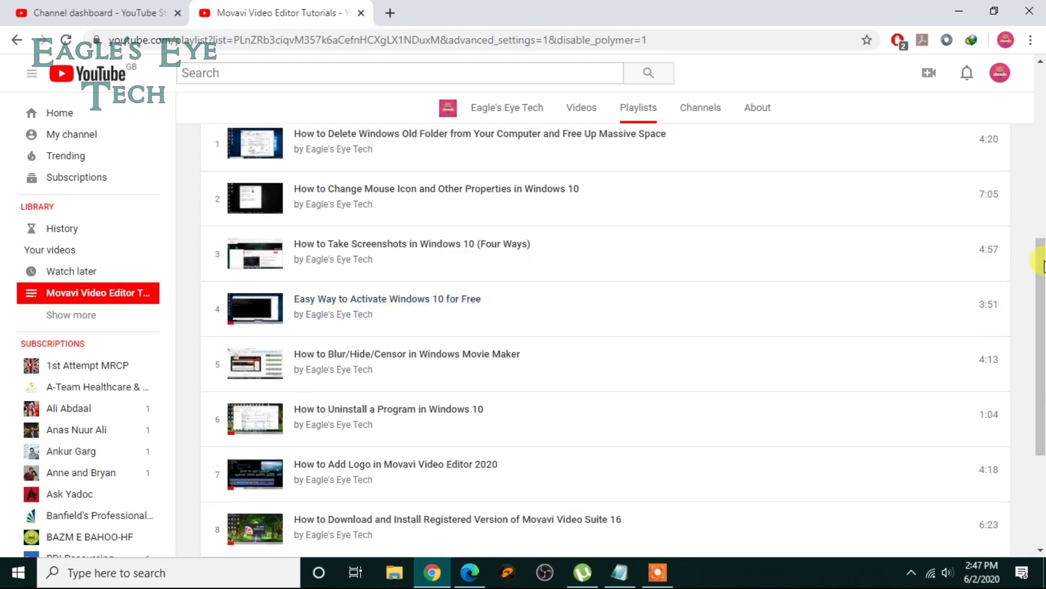
# Step: Remove the Windows Old Folder and Change Mouse Icon videos from the playlist
pyautogui.scroll(2, 1041, 226)
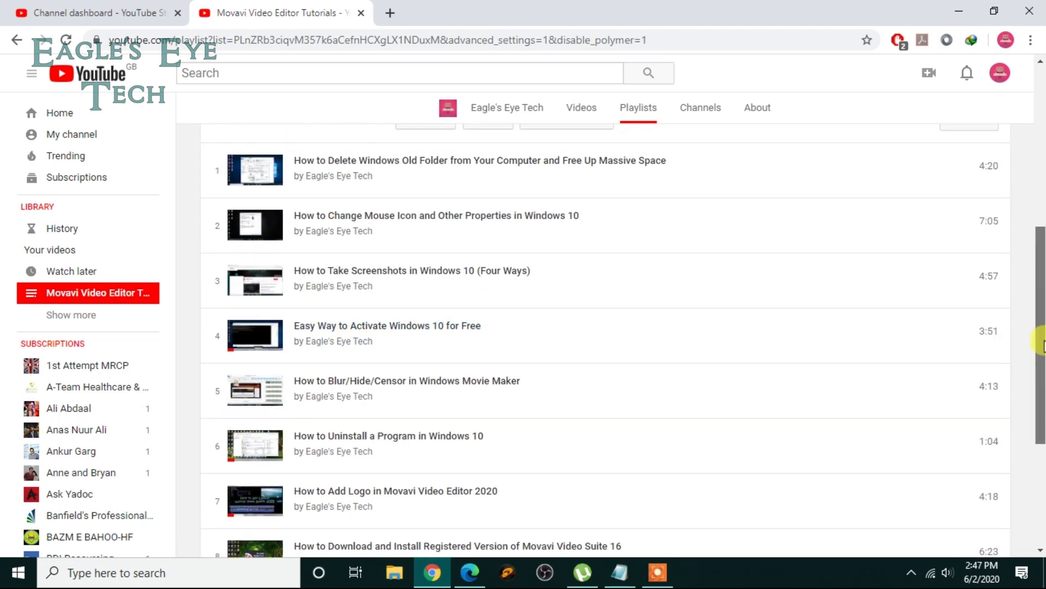
pyautogui.moveTo(1041, 326); pyautogui.dragTo(1041, 327)
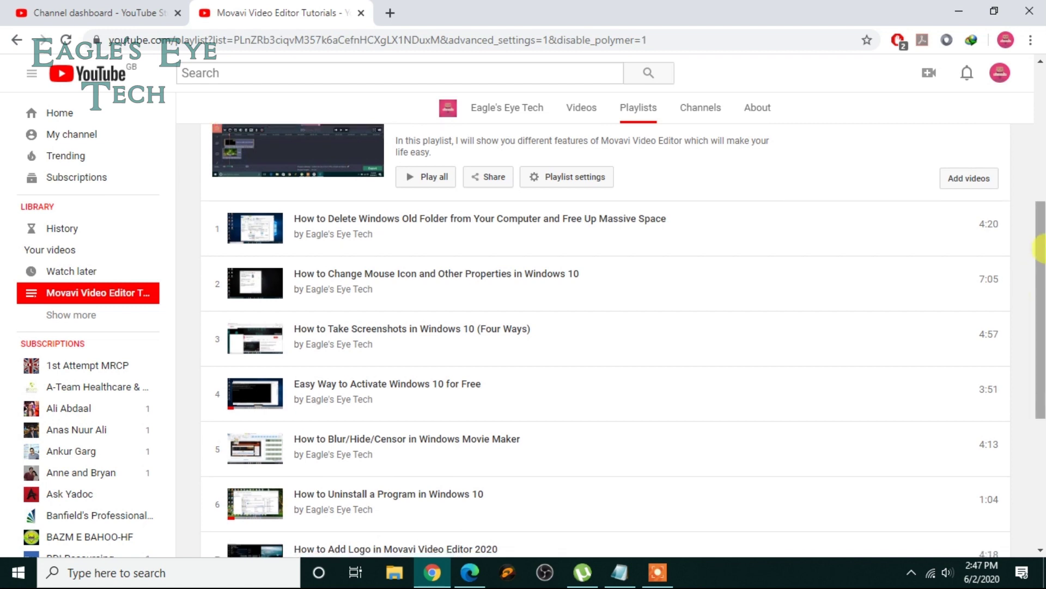
pyautogui.moveTo(605, 170)
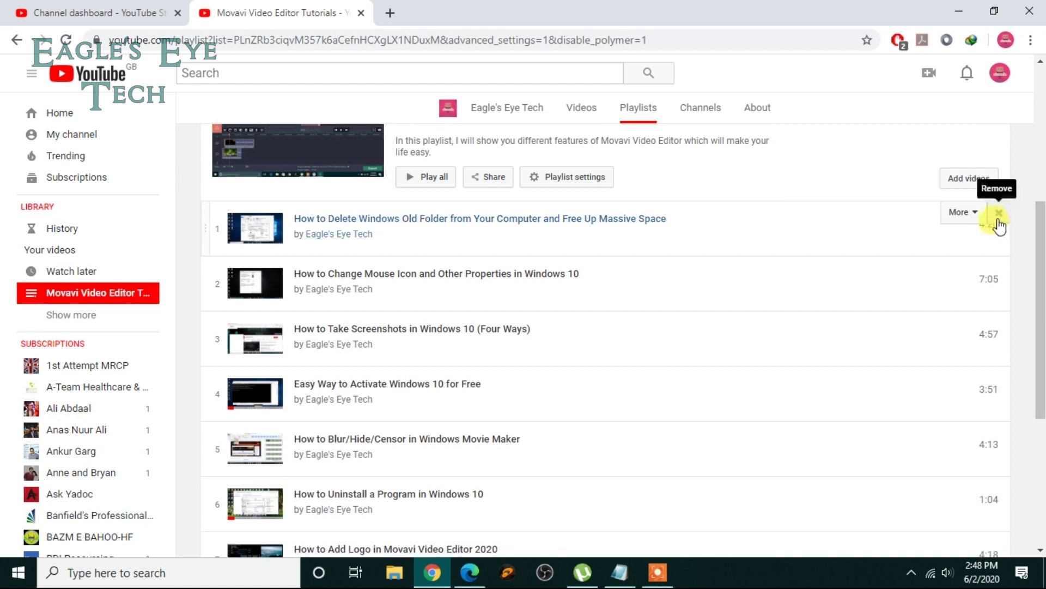
pyautogui.click(999, 213)
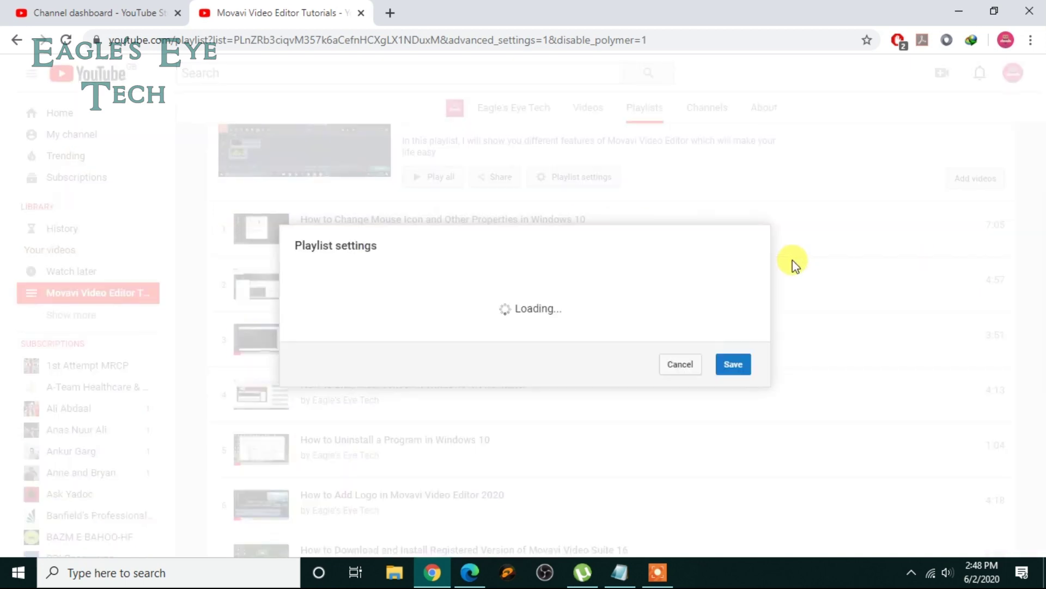
pyautogui.click(679, 413)
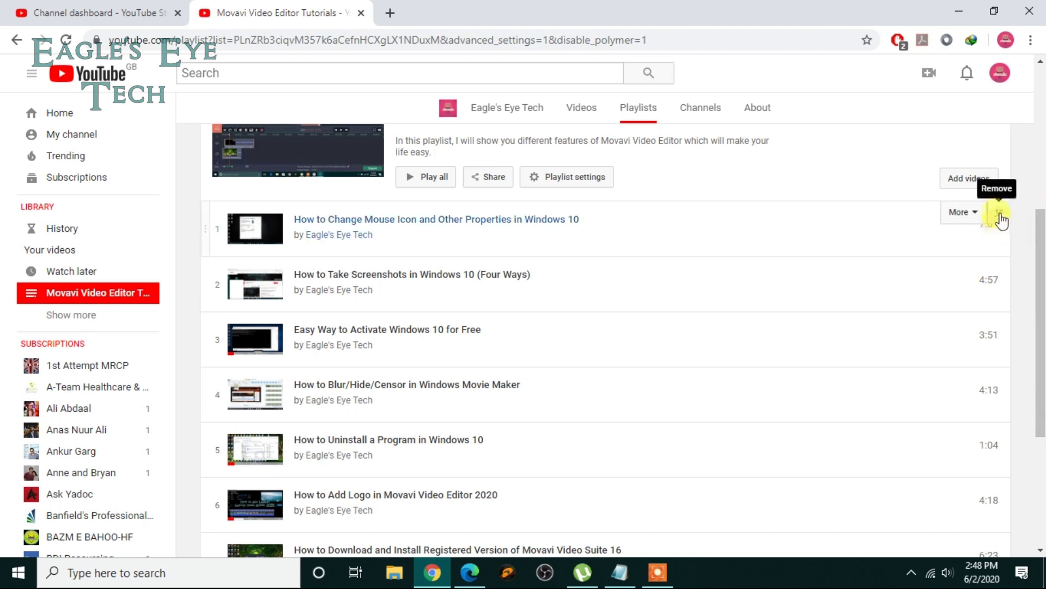
pyautogui.click(1001, 220)
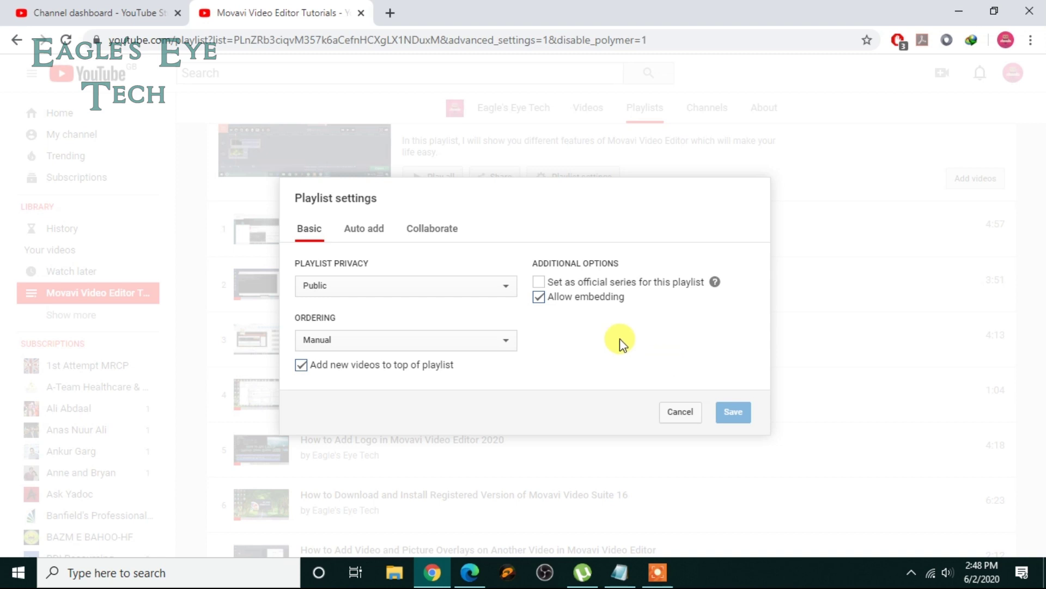
# Step: Check the Collaborate tab in Playlist settings, then cancel without saving
pyautogui.click(436, 231)
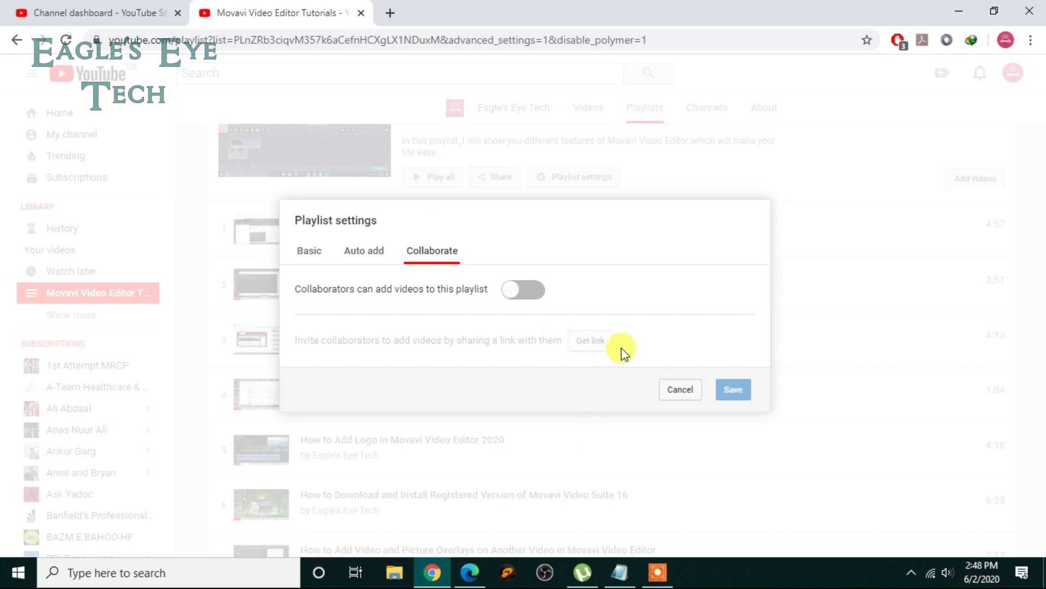
pyautogui.click(681, 389)
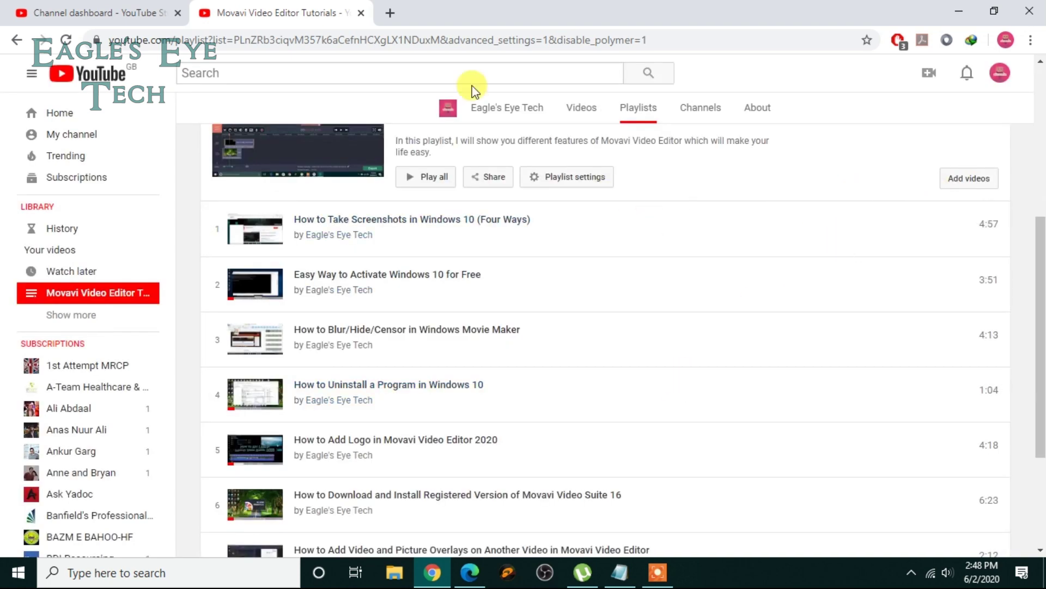
# Step: Return to the Studio dashboard's Playlists and close the duplicate playlist tab
pyautogui.click(76, 13)
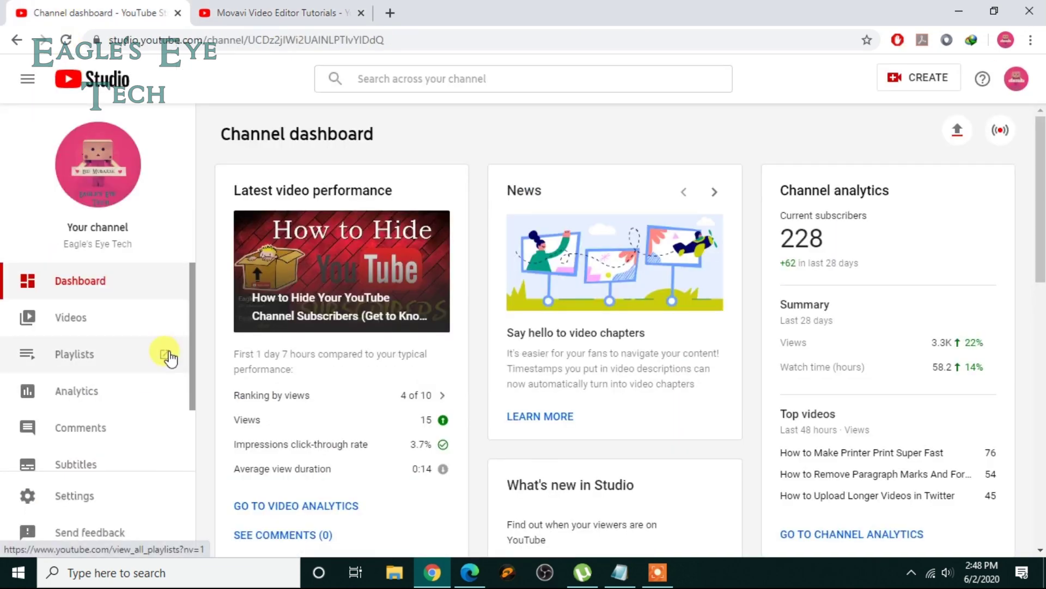
pyautogui.click(165, 354)
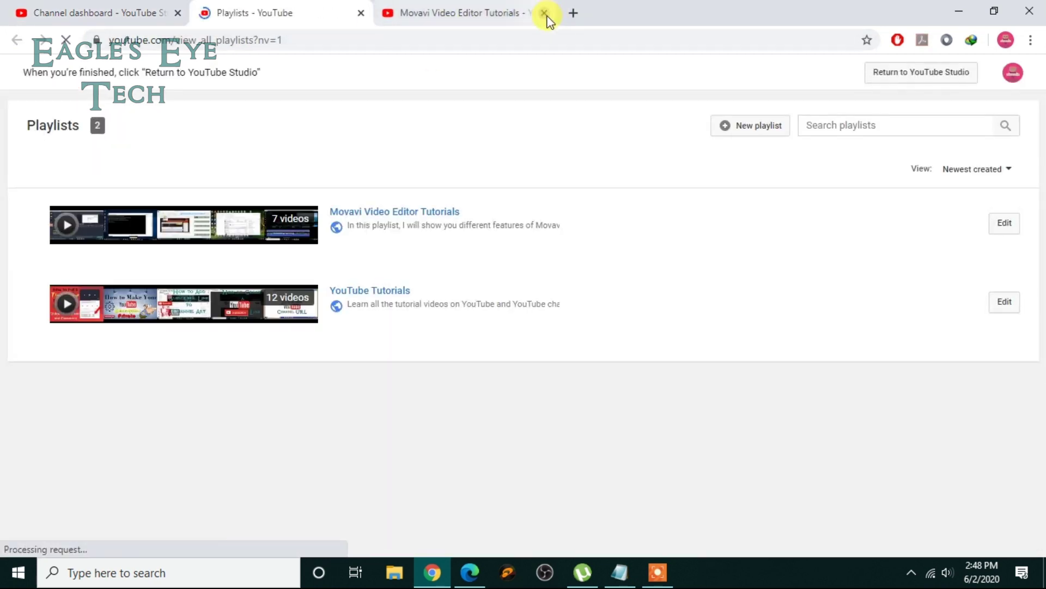
pyautogui.click(546, 15)
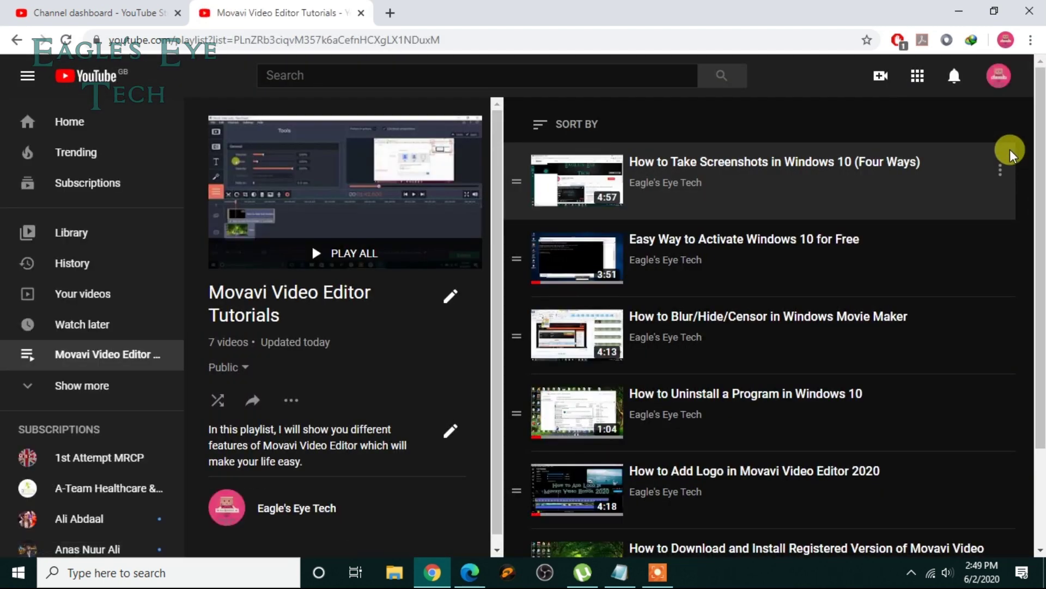
# Step: Remove the Uninstall a Program and Take Screenshots videos from the playlist
pyautogui.scroll(-2, 1035, 158)
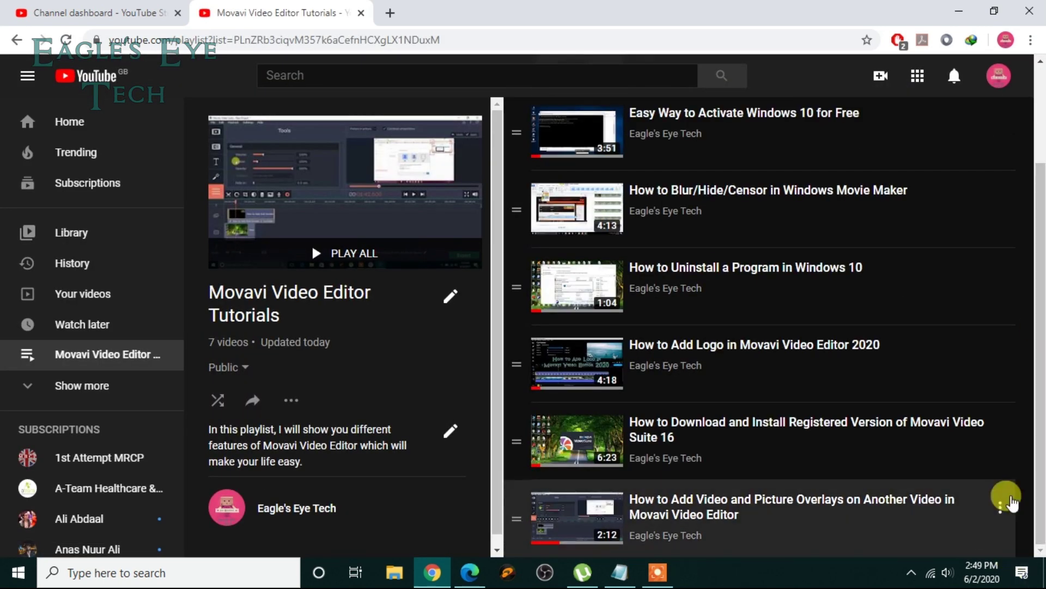
pyautogui.click(1002, 276)
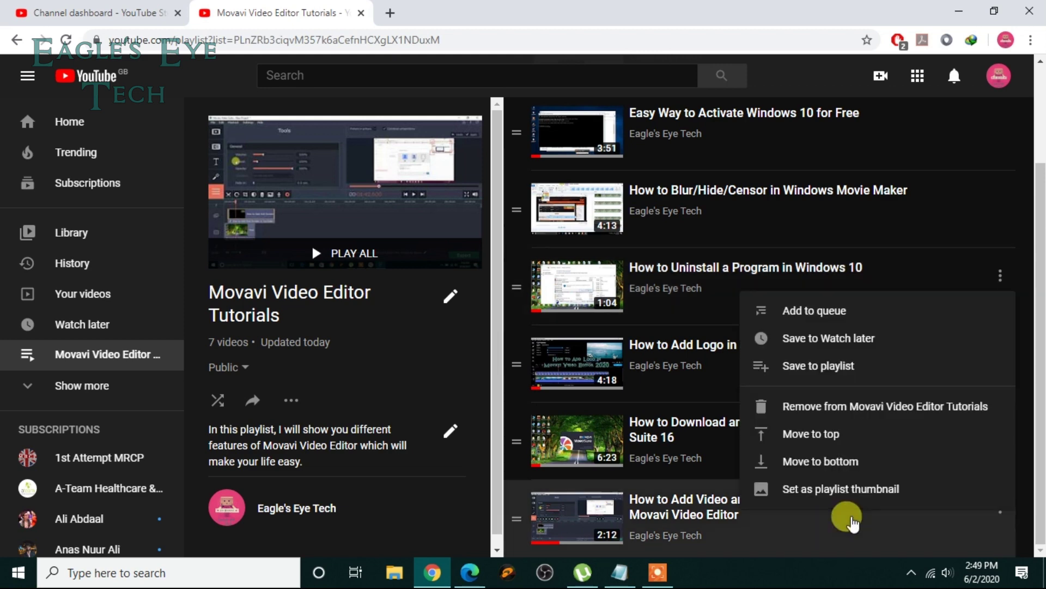
pyautogui.click(868, 407)
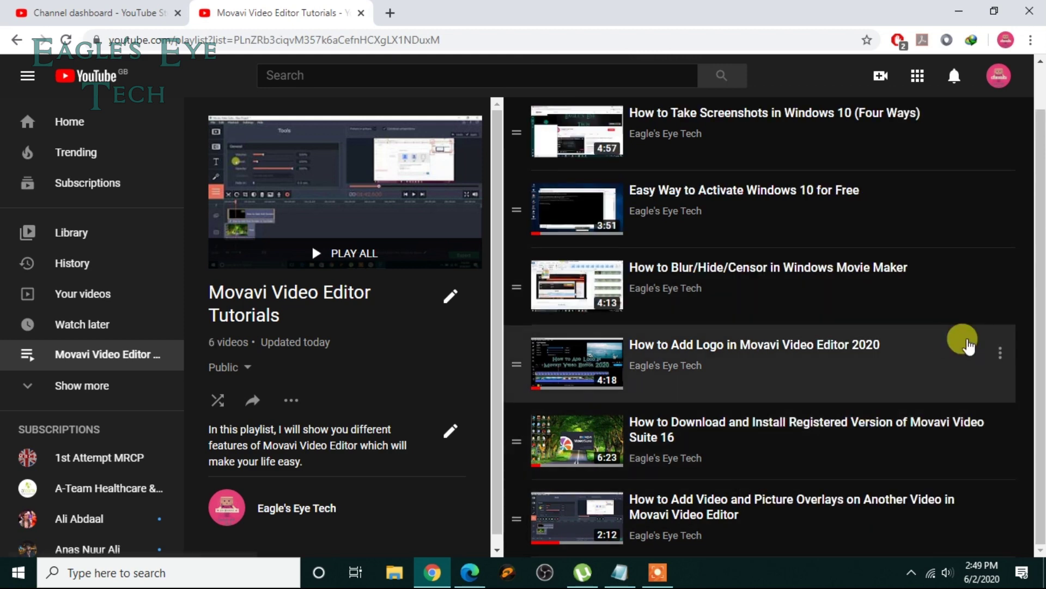
pyautogui.click(1001, 170)
pyautogui.click(915, 299)
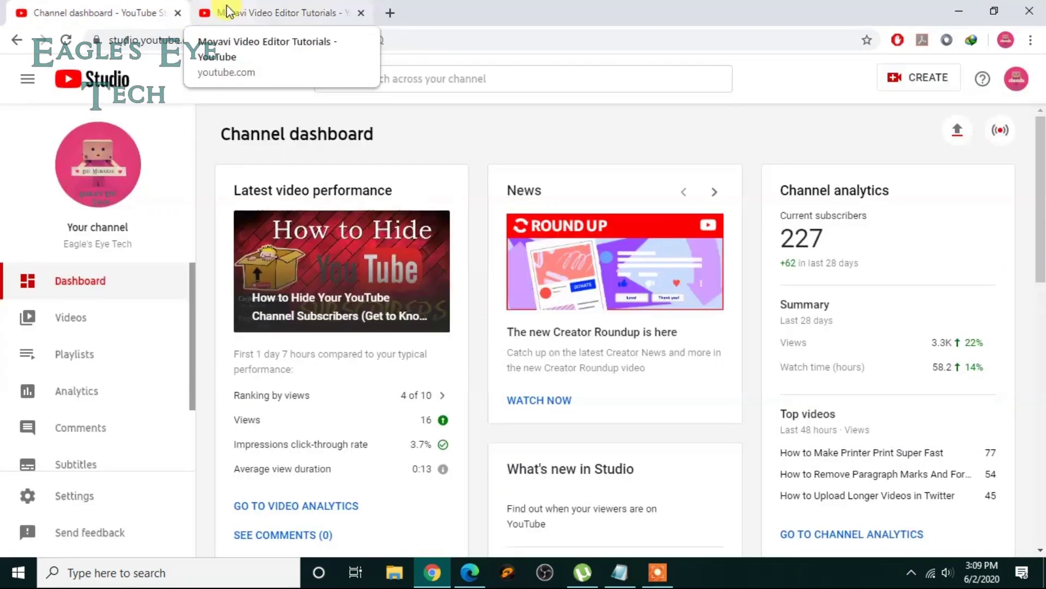
# Step: On the Movavi playlist's Auto add tab, delete the 'Title contains Windows' rule and save
pyautogui.click(228, 11)
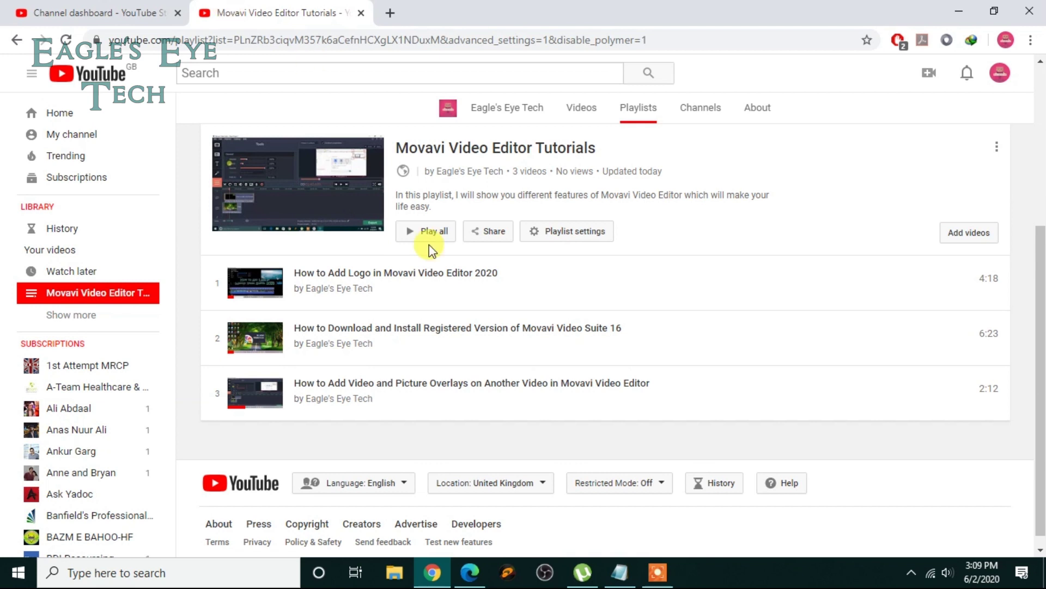
pyautogui.click(560, 239)
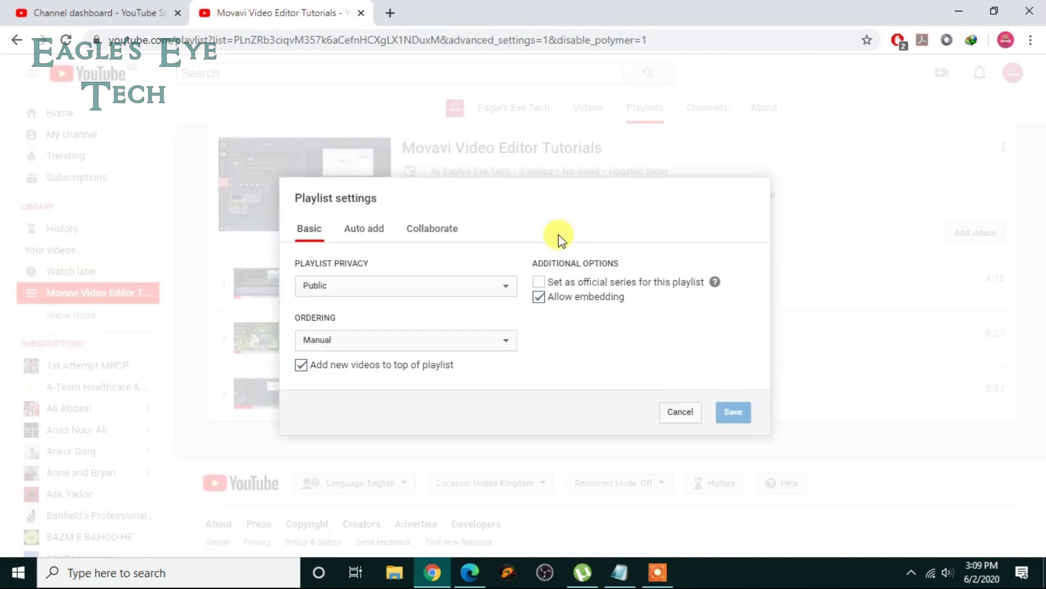
pyautogui.click(368, 229)
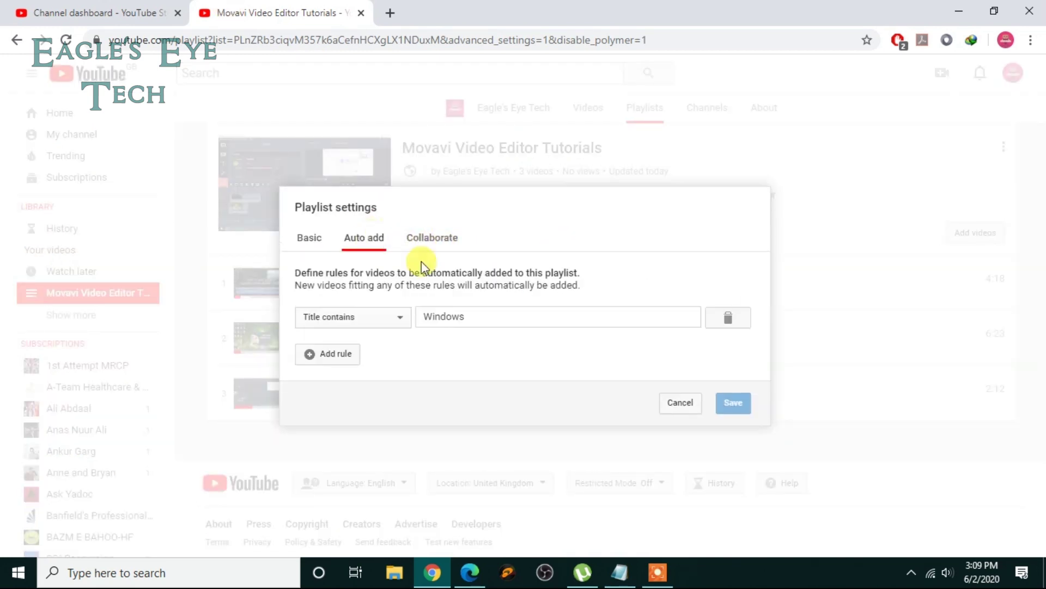
pyautogui.click(728, 319)
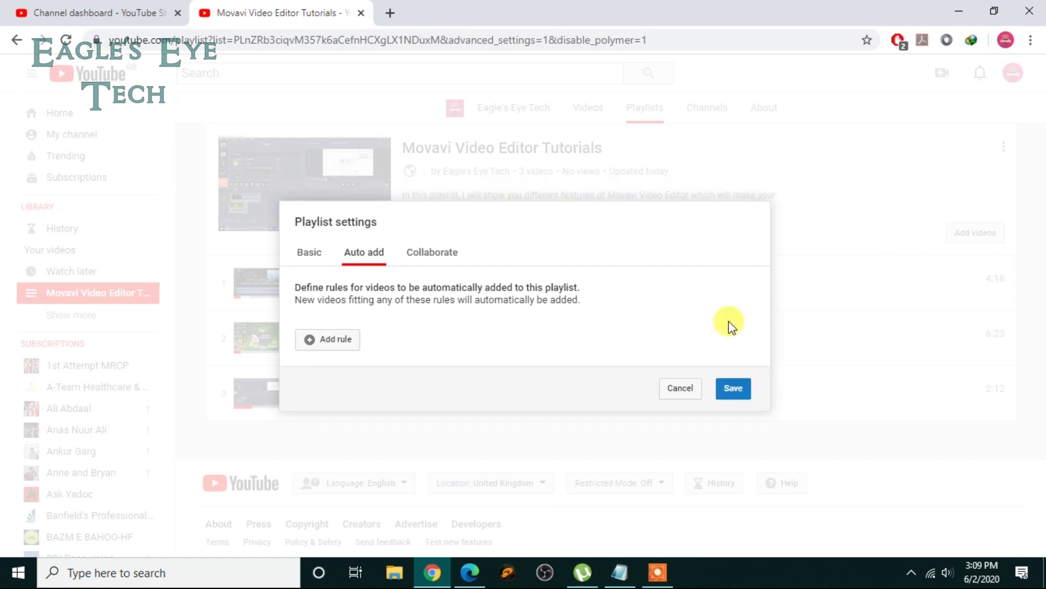
pyautogui.click(733, 389)
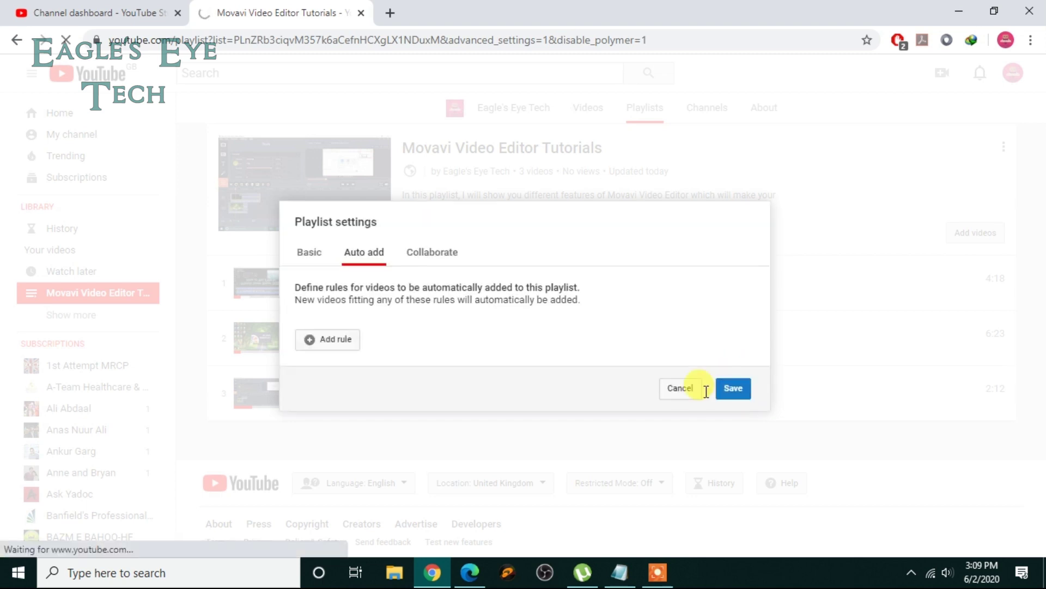
pyautogui.click(680, 389)
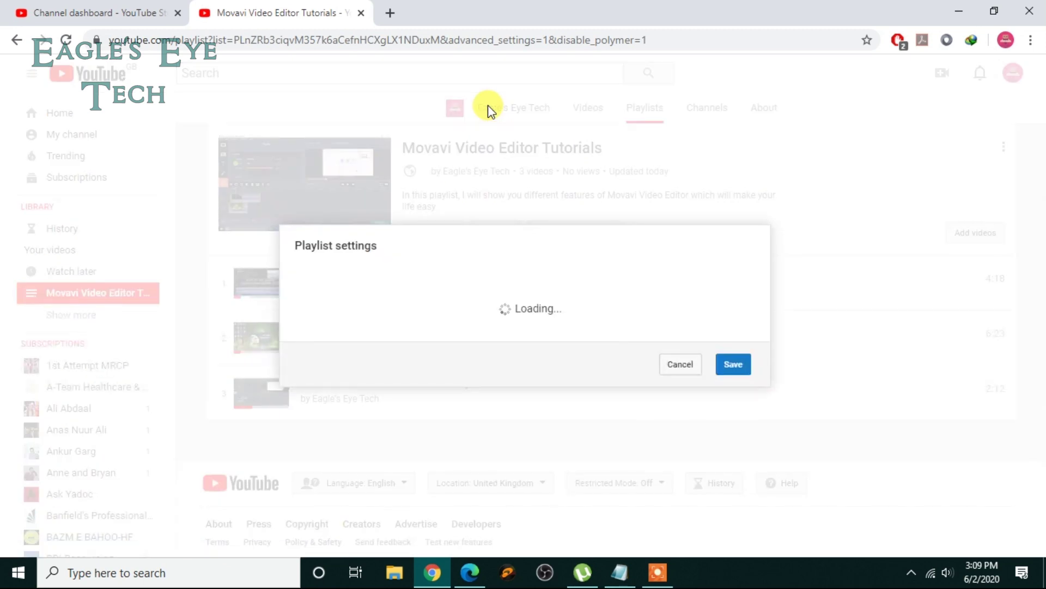